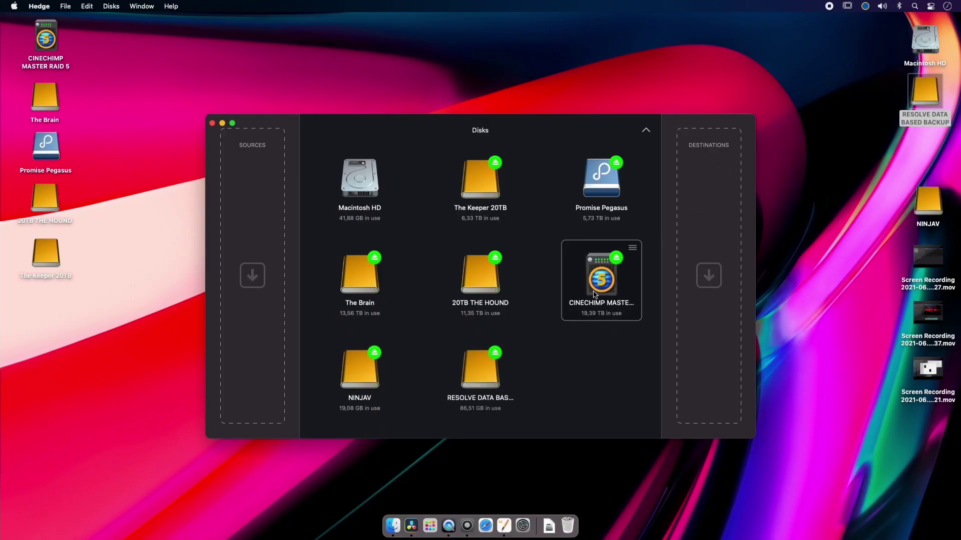
# Set CINECHIMP MASTER as the destination for Promise Pegasus and add the transfer
pyautogui.moveTo(594, 296); pyautogui.dragTo(706, 173)
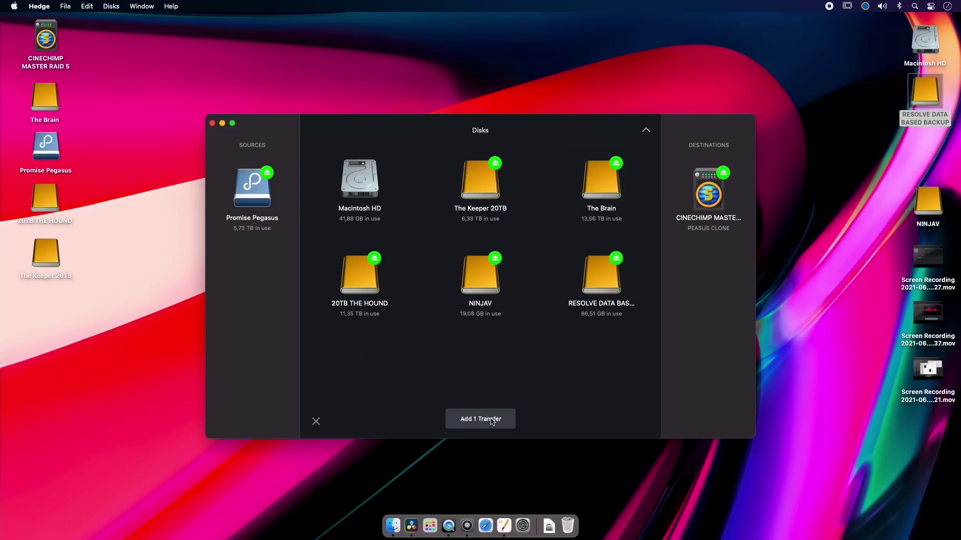
pyautogui.click(492, 422)
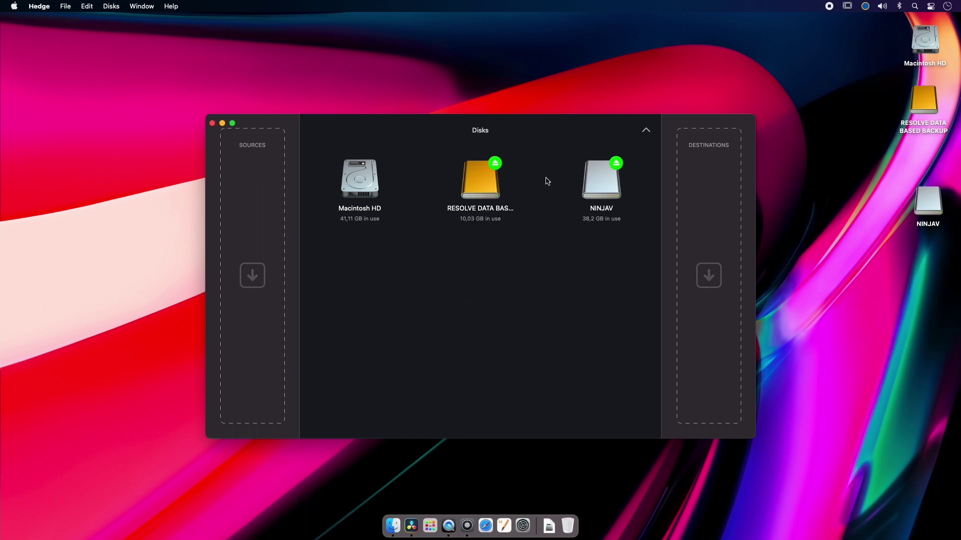
# Make NINJAV the source and RESOLVE DATA BASED BACKUP the destination, using NINJAV's root folder
pyautogui.moveTo(603, 187); pyautogui.dragTo(254, 219)
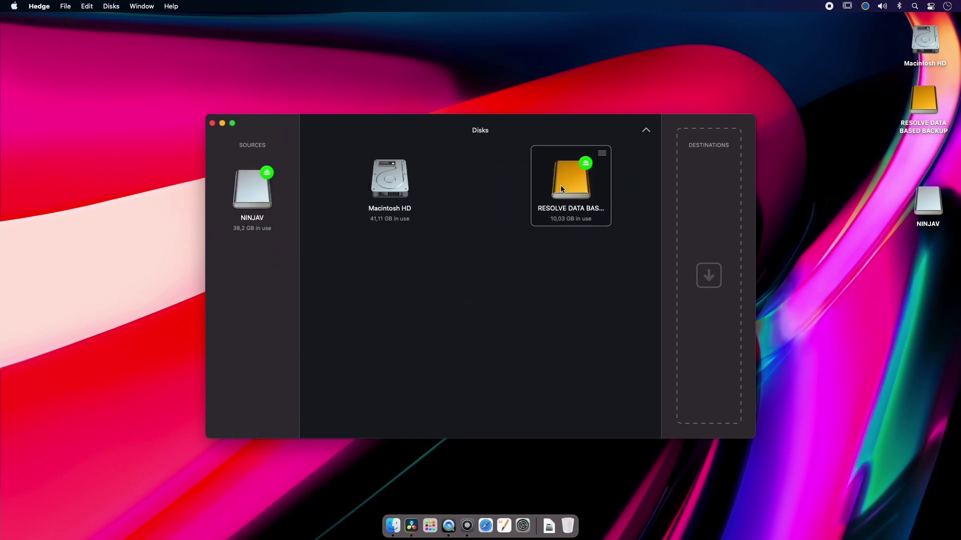
pyautogui.moveTo(562, 189); pyautogui.dragTo(708, 200)
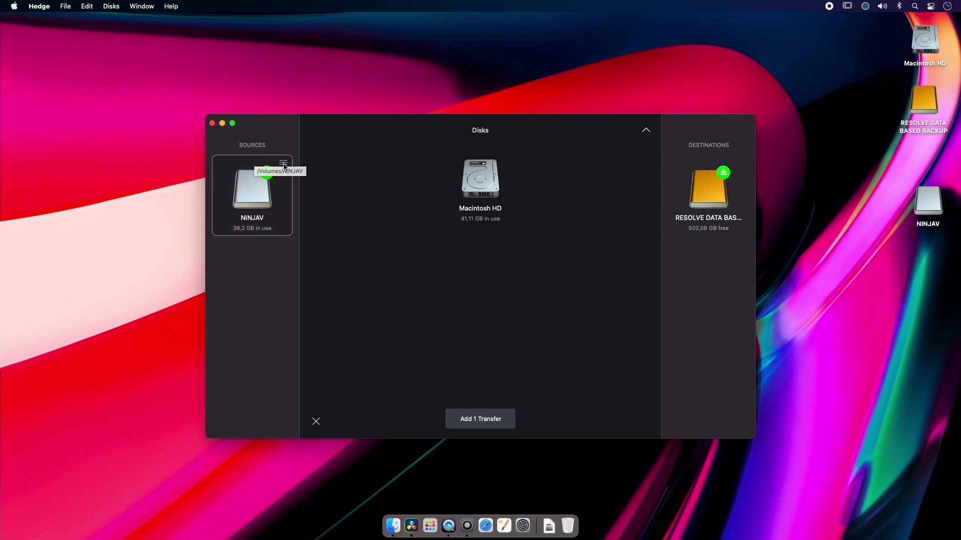
pyautogui.click(284, 164)
pyautogui.moveTo(289, 180)
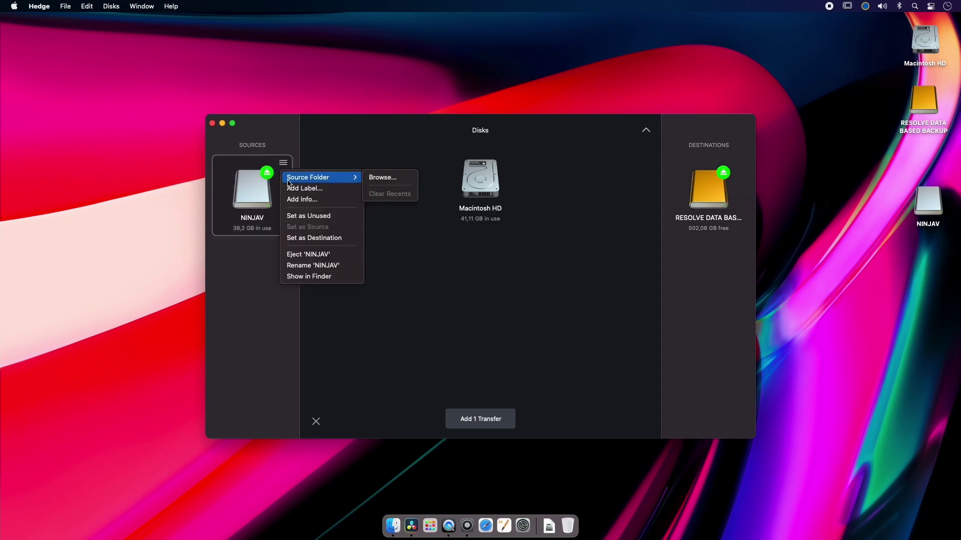
pyautogui.click(386, 178)
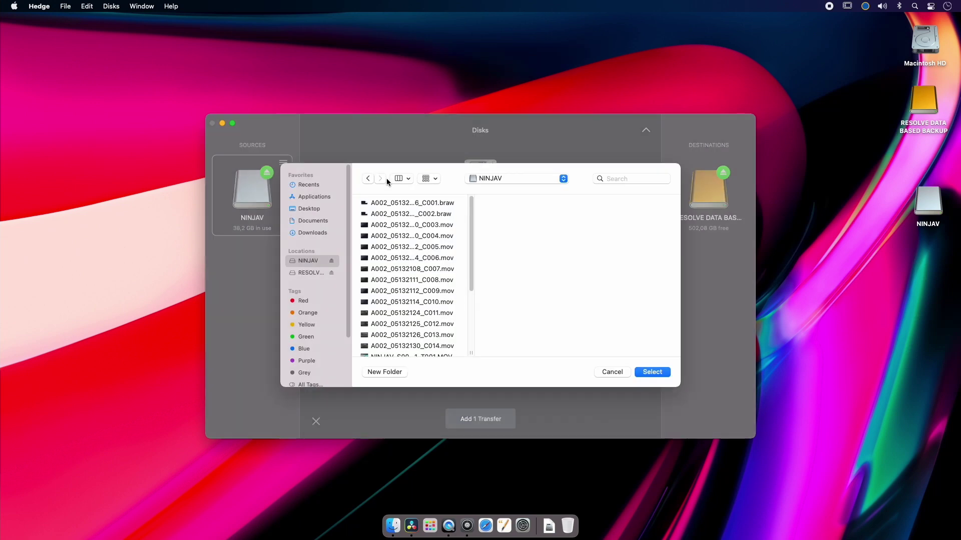
pyautogui.moveTo(469, 264); pyautogui.dragTo(457, 202)
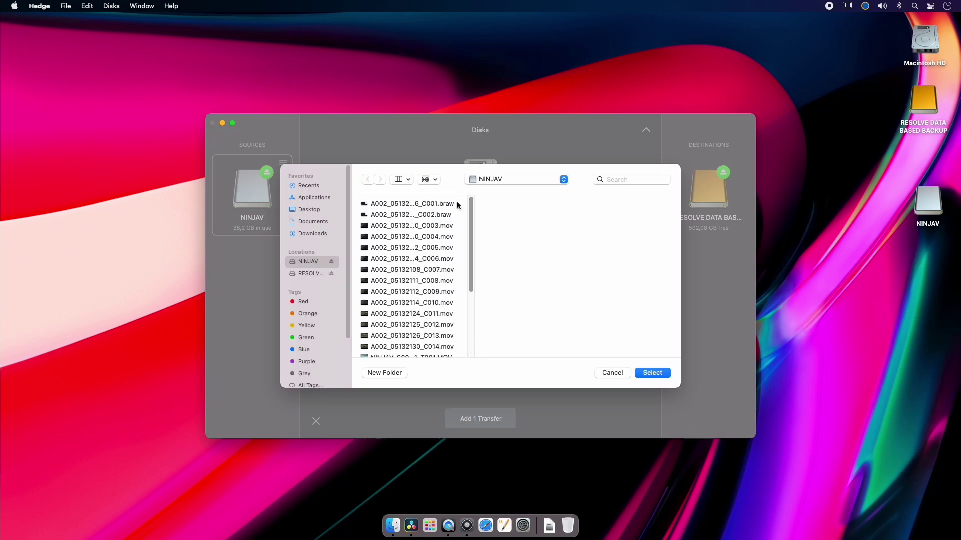
pyautogui.click(653, 373)
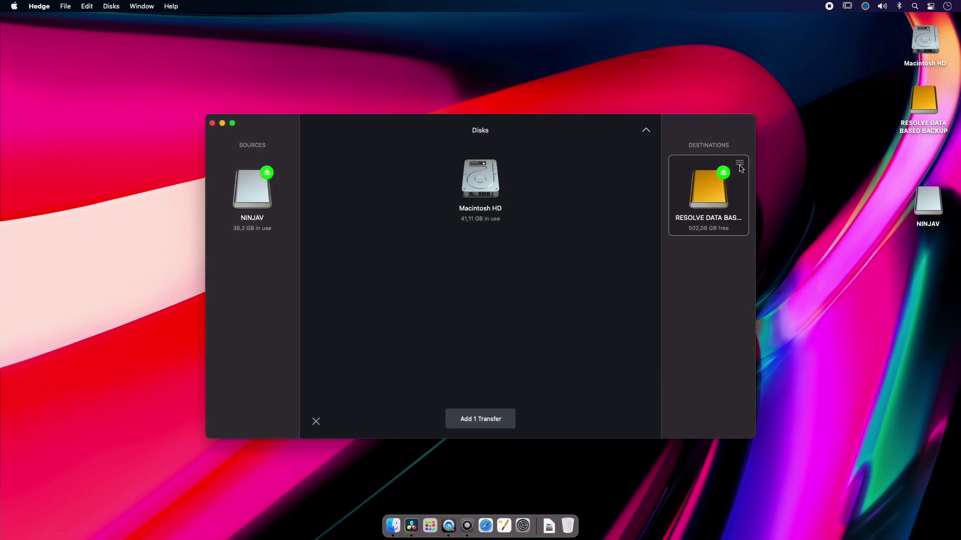
# Create a new CAMERA A MAG 001 folder in MEDIA RUSHES and select it as the destination folder
pyautogui.click(740, 164)
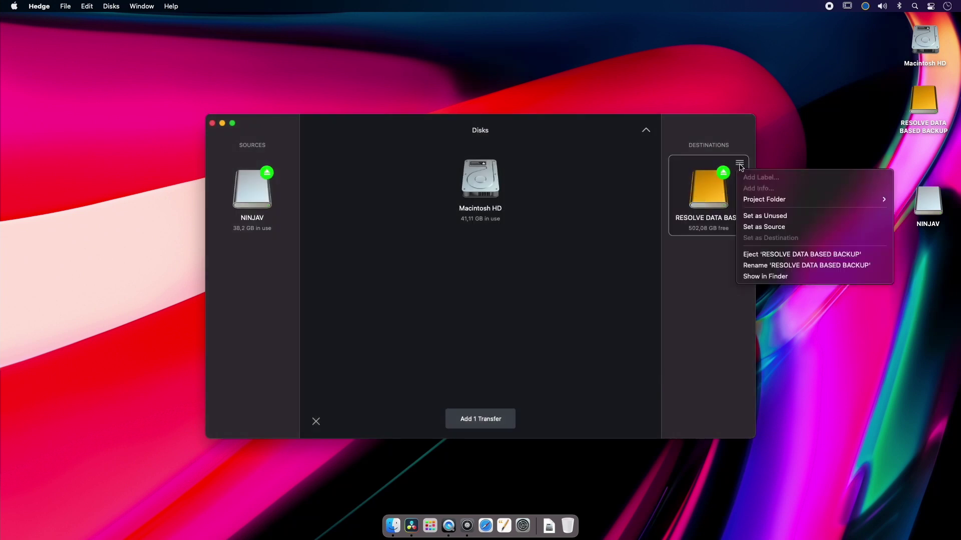
pyautogui.moveTo(749, 201)
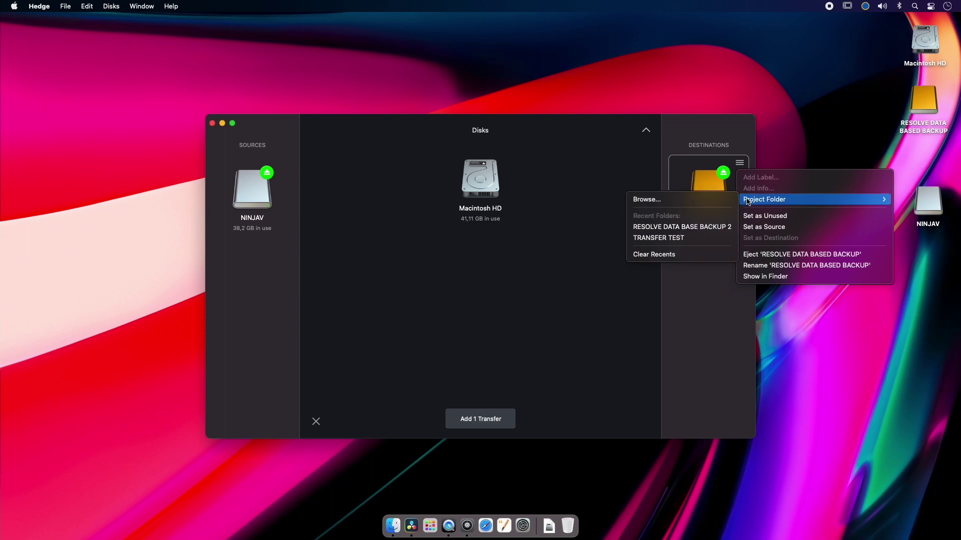
pyautogui.click(705, 202)
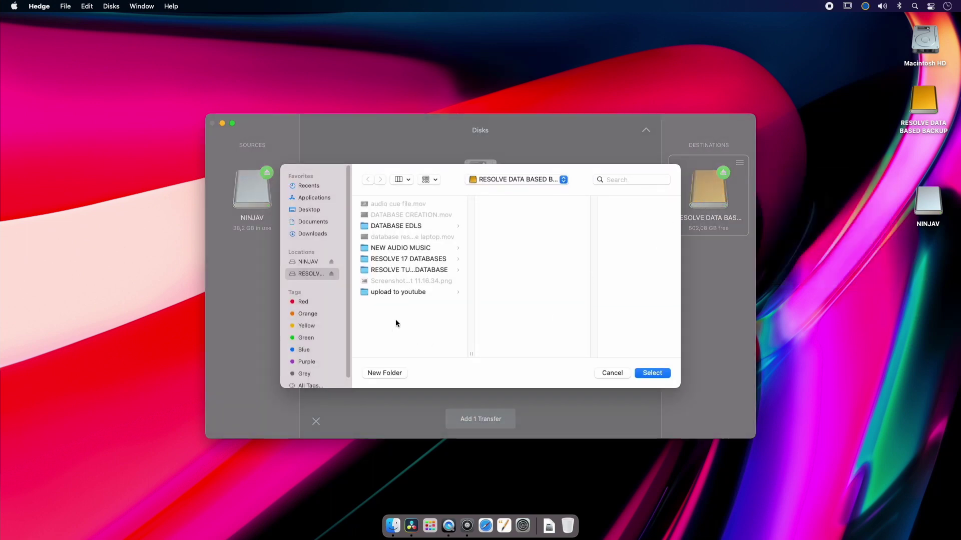
pyautogui.click(393, 374)
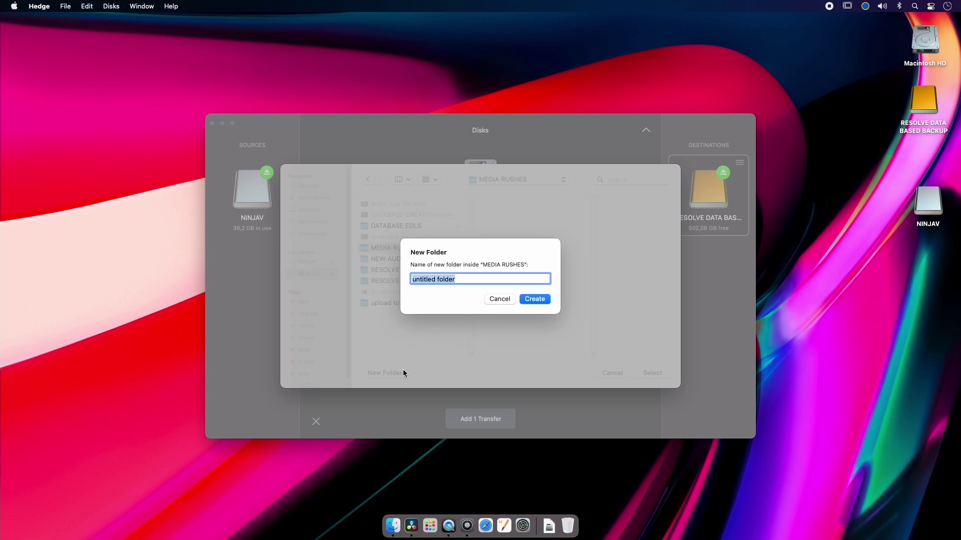
pyautogui.write('CAMERA A MAG 001')
pyautogui.press('Return')
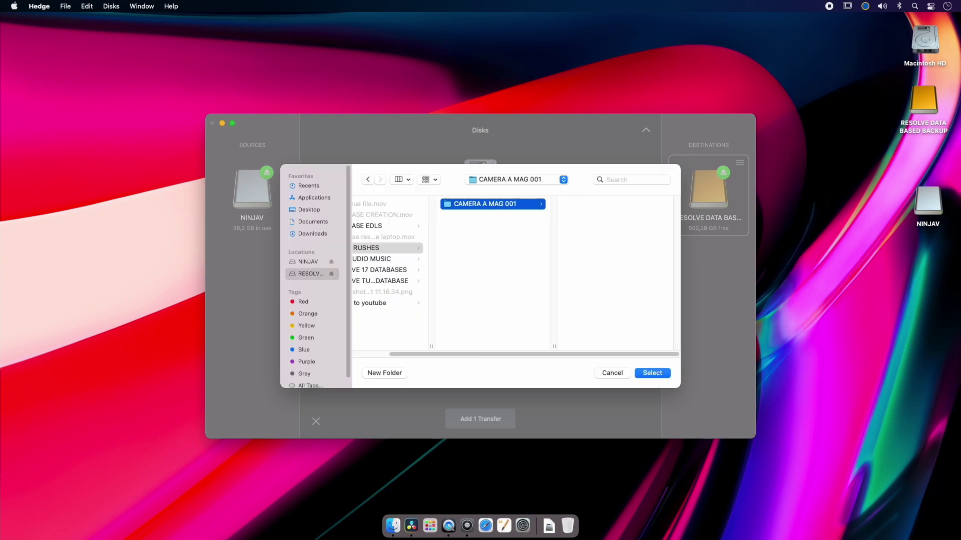
pyautogui.click(652, 373)
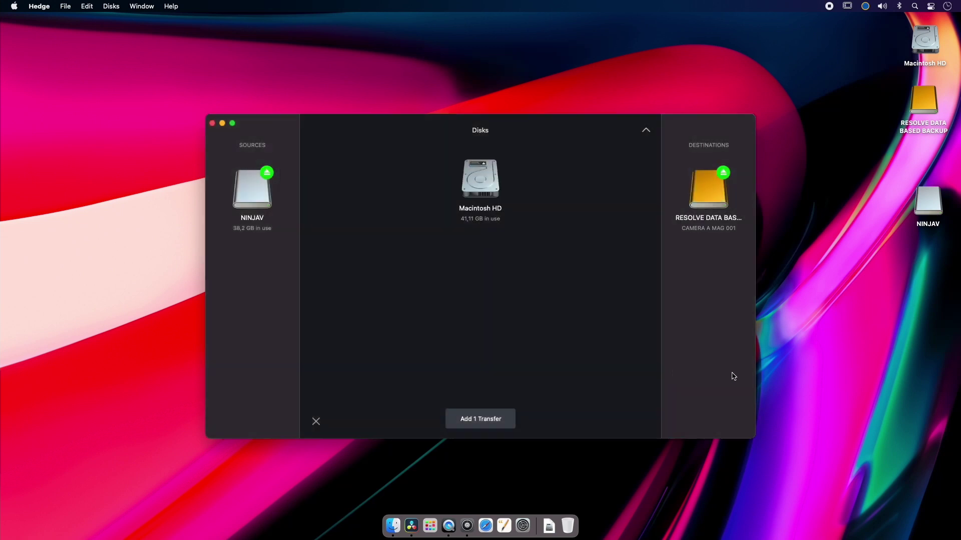
# Add the NINJAV to RESOLVE DATA BASED BACKUP transfer and let it run to Completed
pyautogui.click(495, 423)
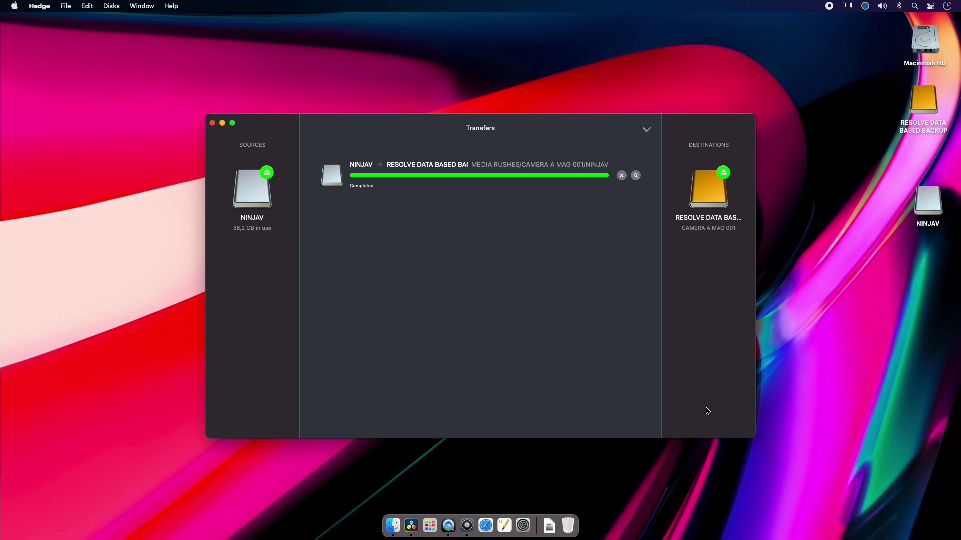
# Browse the backup drive to MEDIA RUSHES › CAMERA A MAG 001 › Transfer Logs and preview the Hedge log
pyautogui.doubleClick(923, 94)
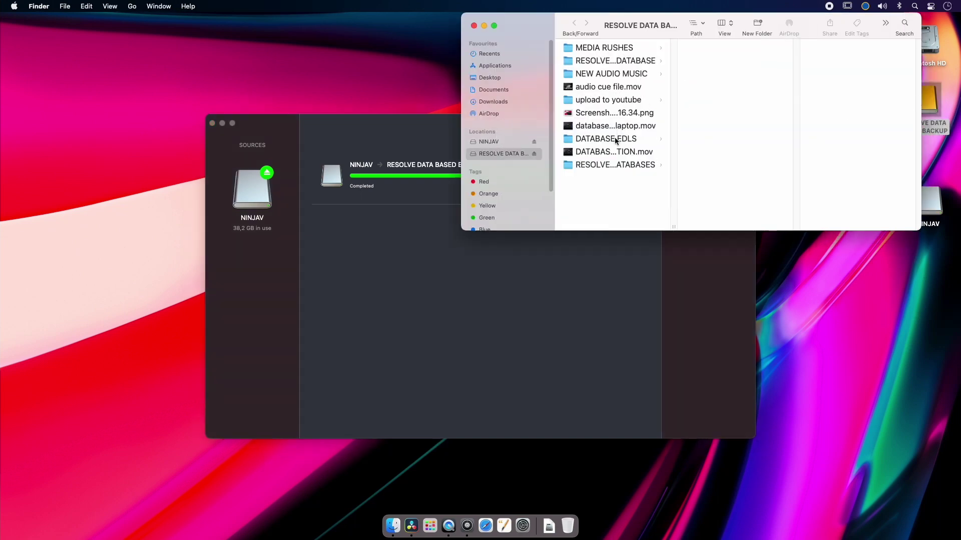
pyautogui.click(628, 48)
pyautogui.click(723, 49)
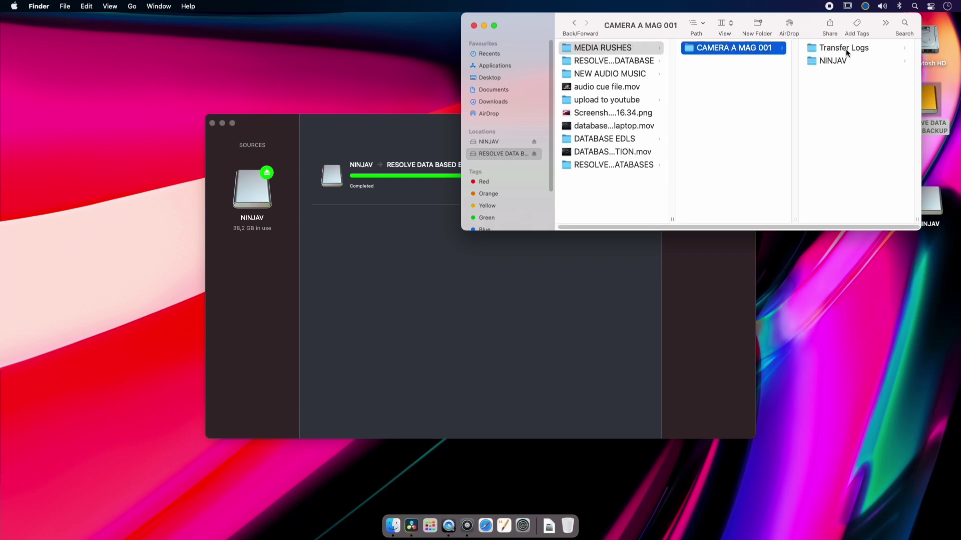
pyautogui.click(841, 48)
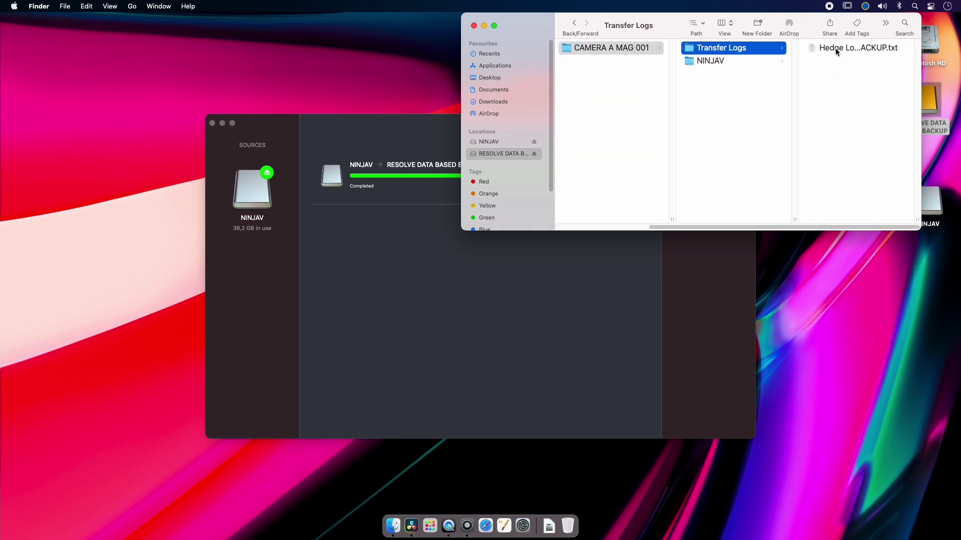
pyautogui.click(836, 48)
# Open the Hedge log in TextEdit, check the Success status and matching hashes, then close it
pyautogui.doubleClick(690, 49)
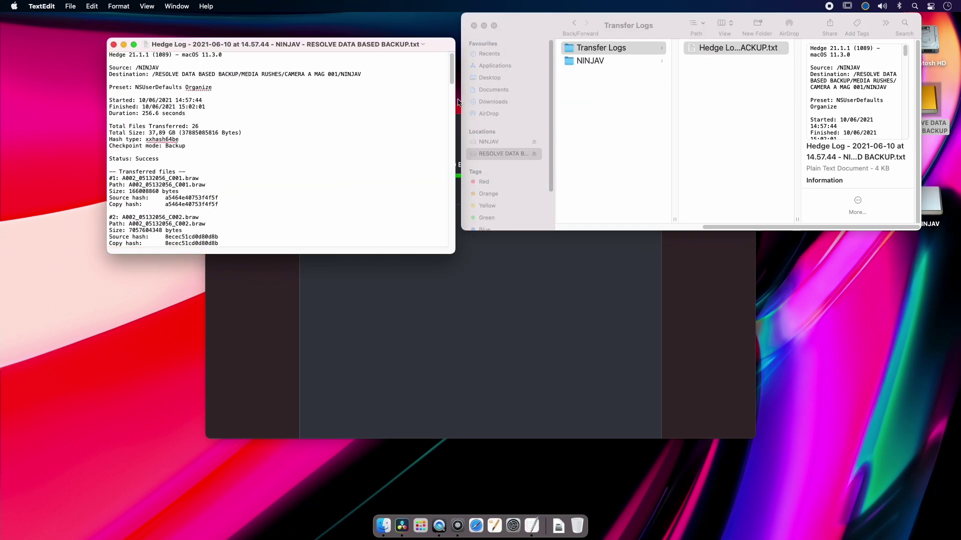
pyautogui.scroll(-5, 449, 94)
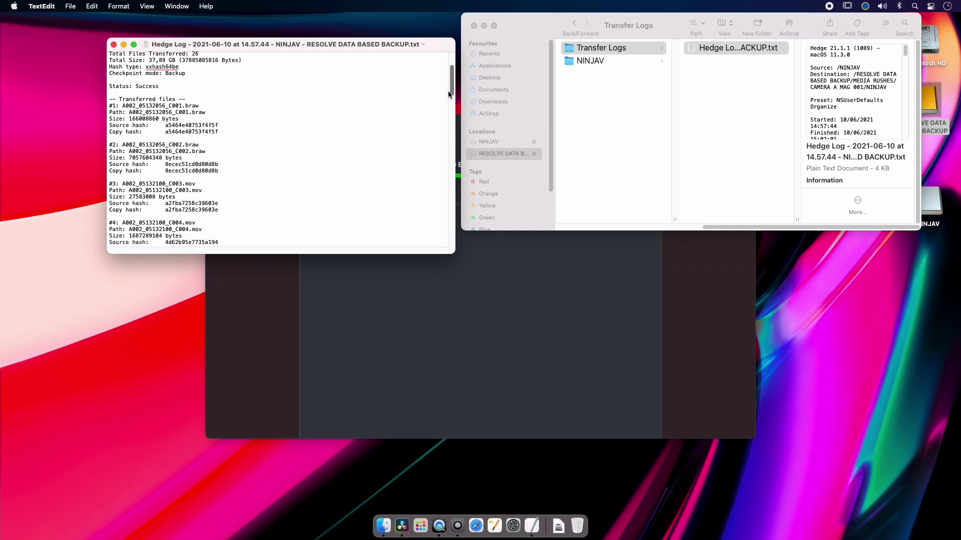
pyautogui.scroll(-1, 449, 94)
pyautogui.moveTo(451, 82); pyautogui.dragTo(408, 67)
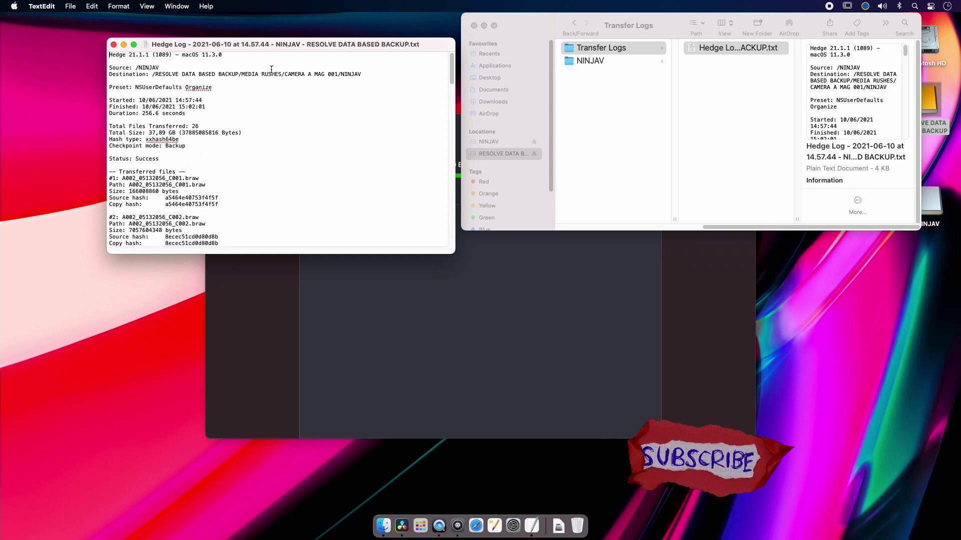
pyautogui.click(113, 44)
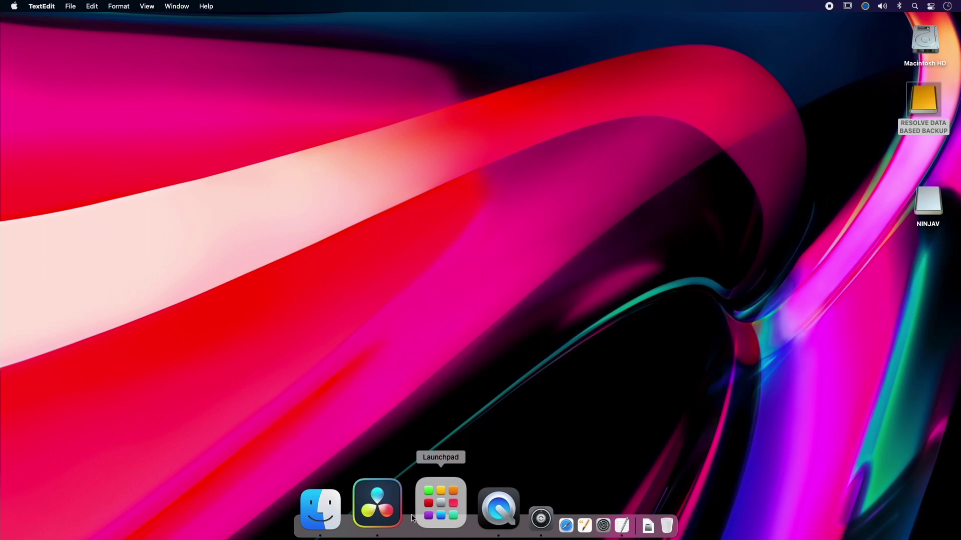
# Bring DaVinci Resolve forward, open the Media page's Clone Tool, and add clone Job 1
pyautogui.click(407, 517)
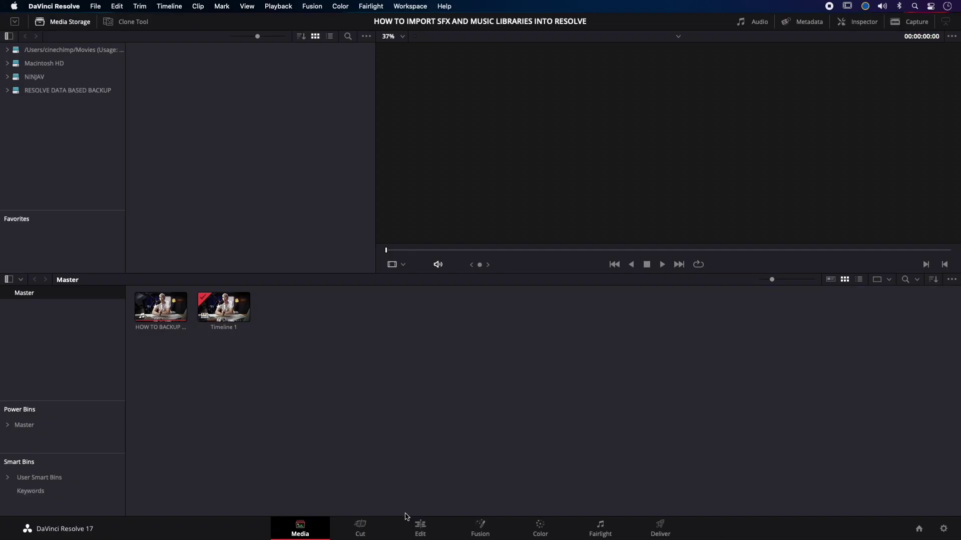
pyautogui.click(123, 25)
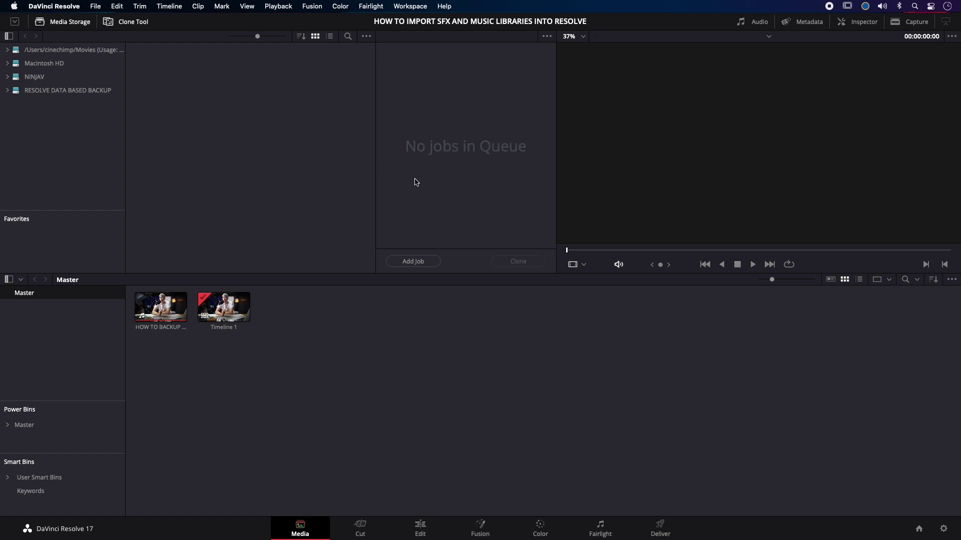
pyautogui.click(415, 261)
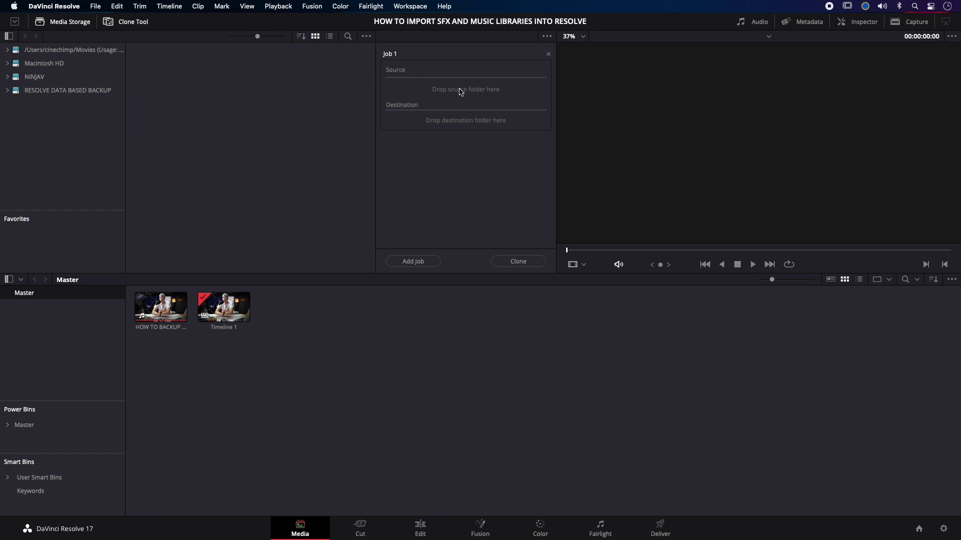
pyautogui.press('super+Tab')
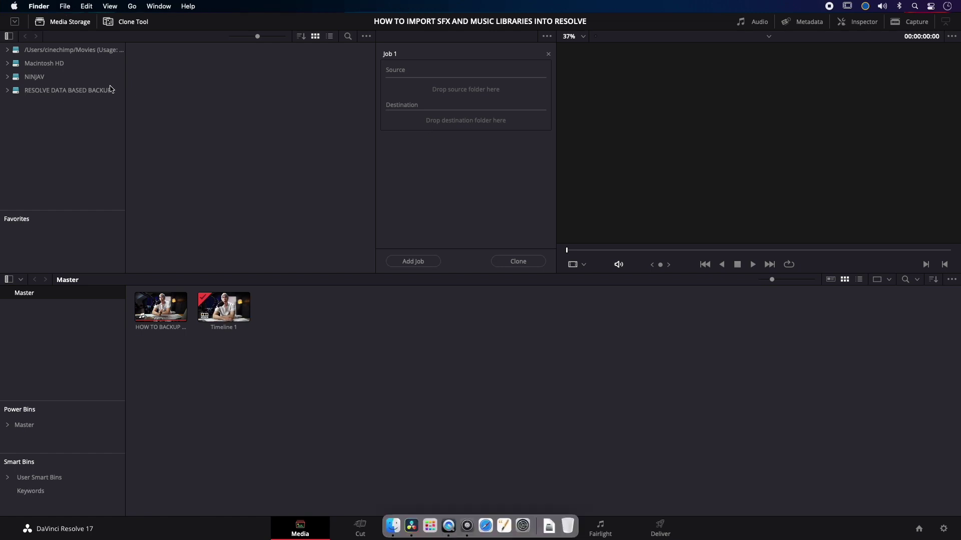
# Give Job 1 NINJAV as source and 'media rushes from resolve' as destination, then start cloning
pyautogui.click(81, 90)
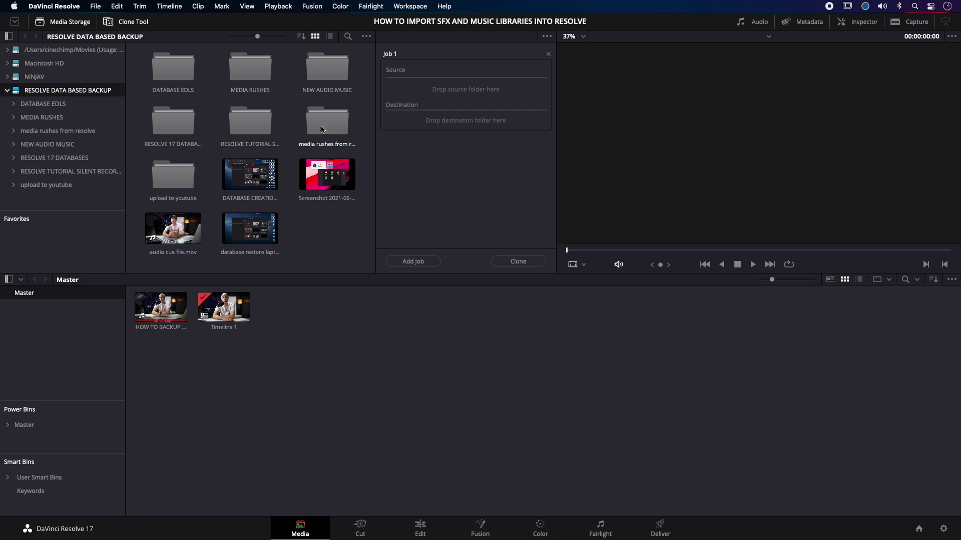
pyautogui.moveTo(326, 122); pyautogui.dragTo(447, 126)
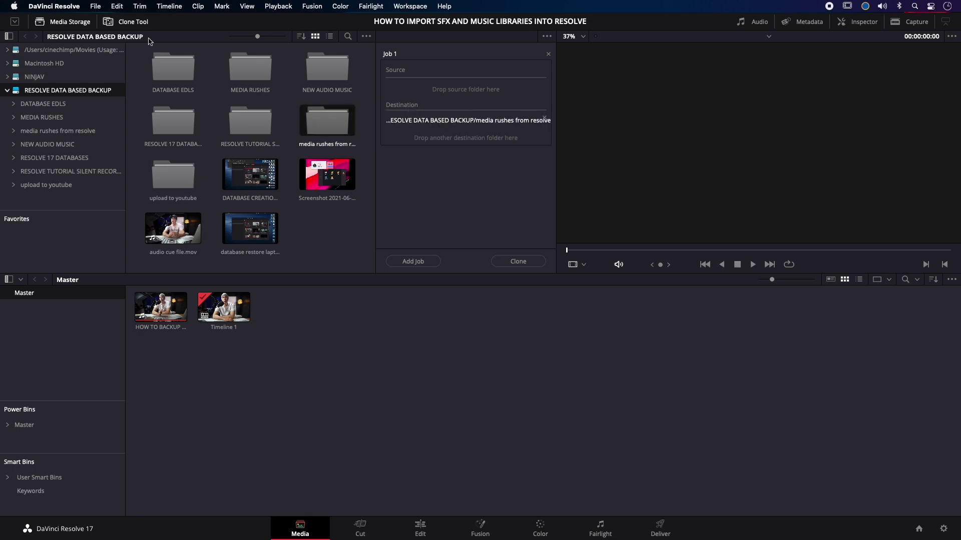
pyautogui.click(7, 90)
pyautogui.moveTo(34, 77); pyautogui.dragTo(447, 84)
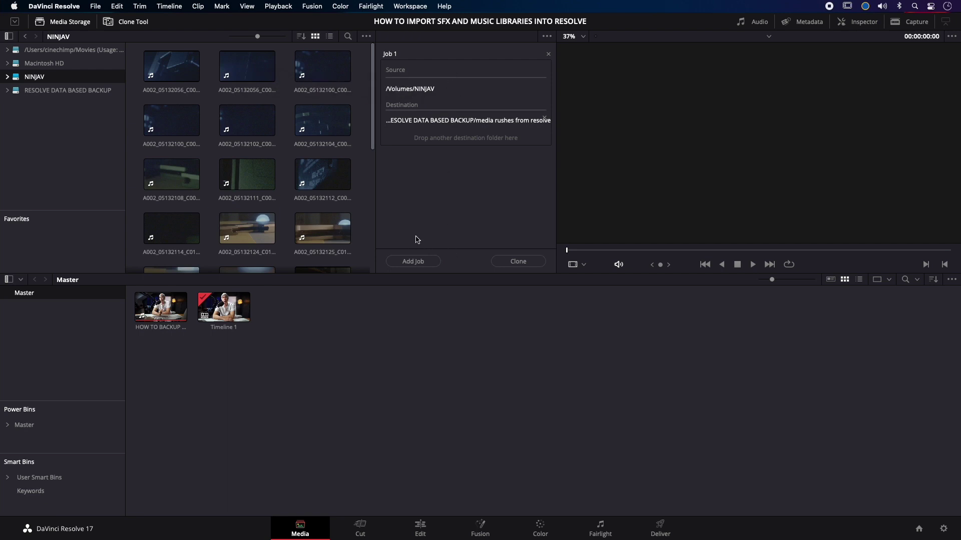
pyautogui.click(517, 262)
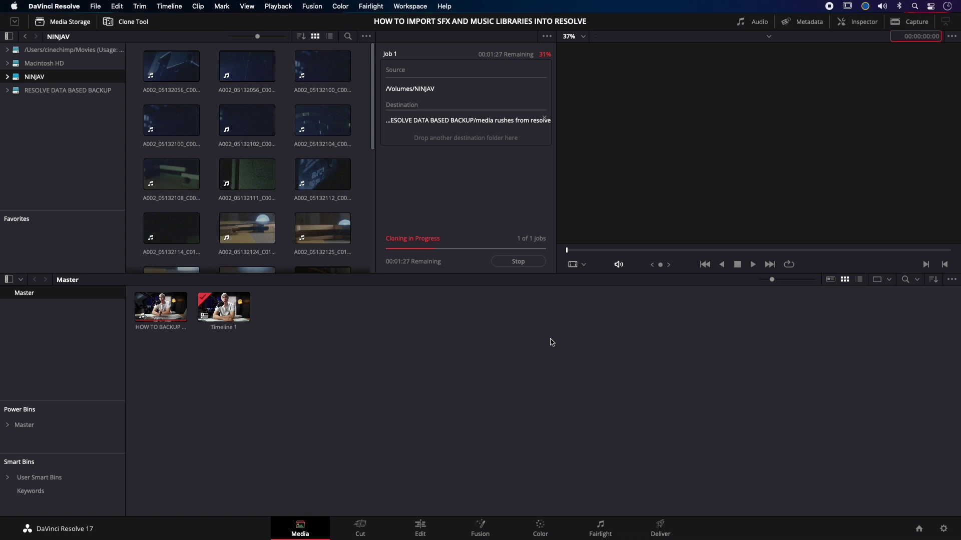
# On the Edit page, blade Timeline 1's clip at the playhead and again at 01:01:27:23
pyautogui.click(420, 528)
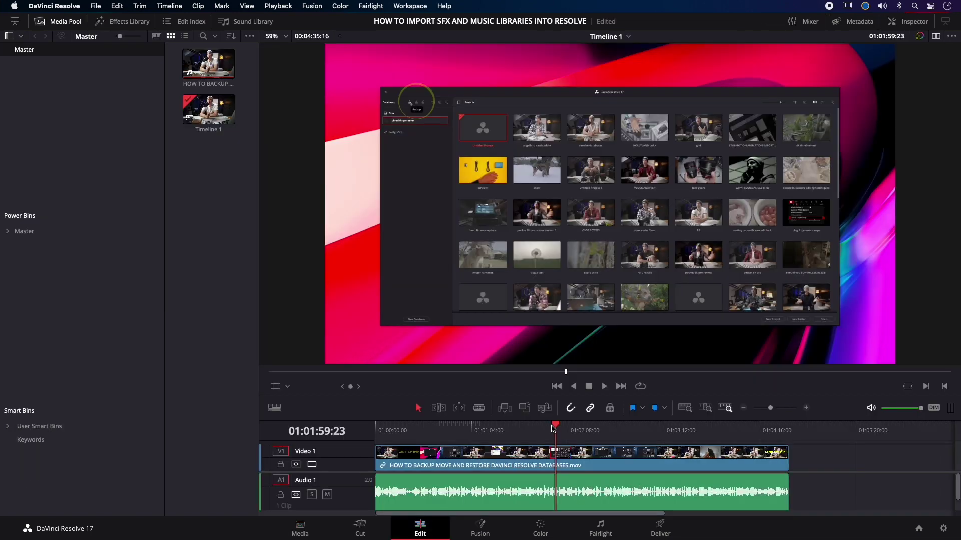
pyautogui.press('super+b')
pyautogui.click(508, 429)
pyautogui.press('super+b')
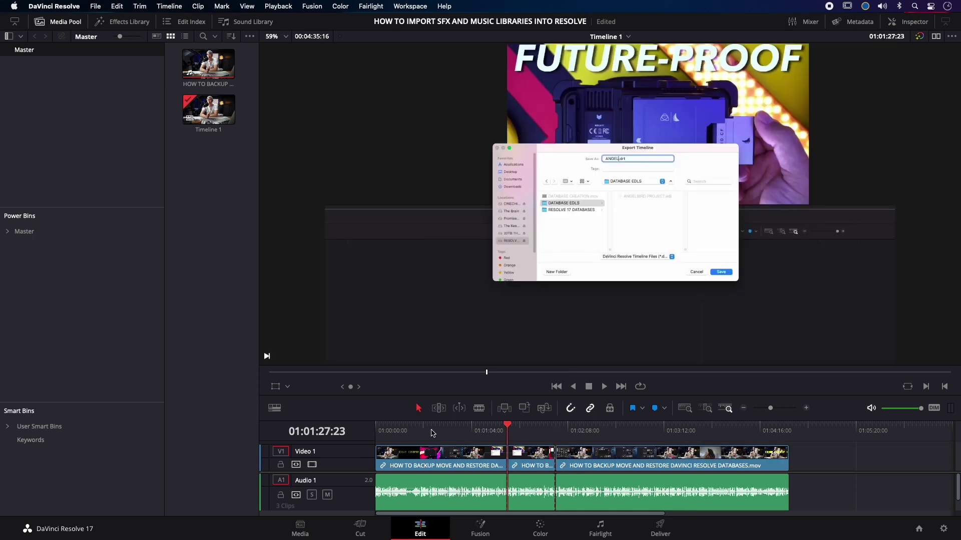